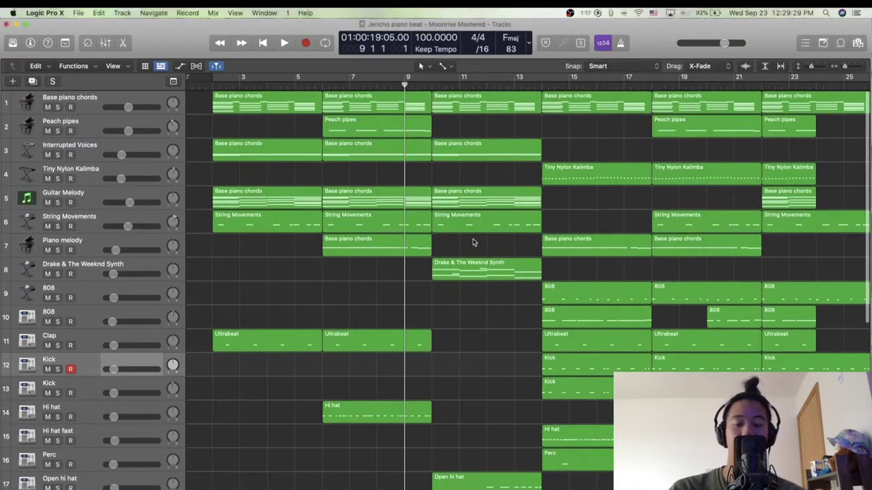
# Play the build-up starting from bar 10, then stop playback
pyautogui.scroll(-2, 473, 242)
pyautogui.scroll(-1, 480, 259)
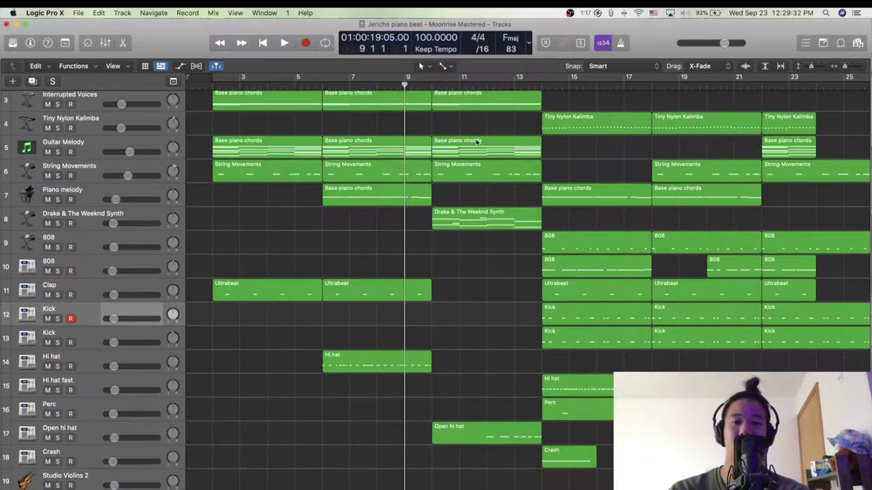
pyautogui.click(431, 87)
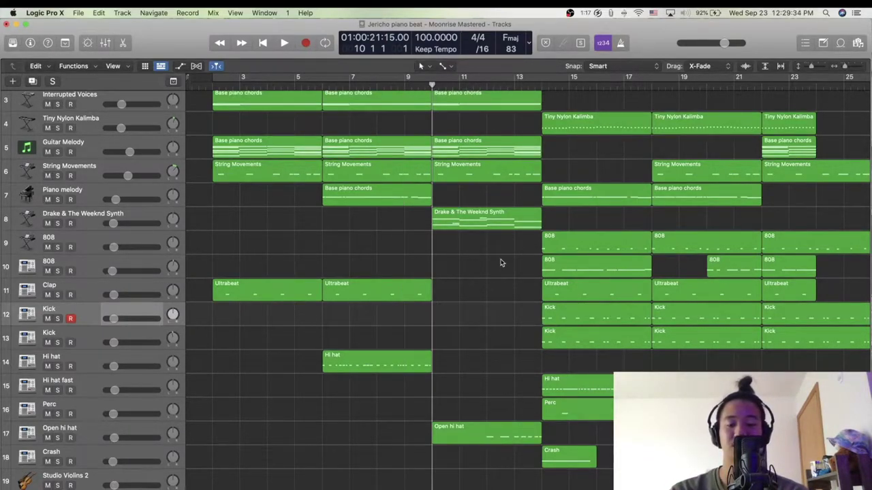
pyautogui.press('space')
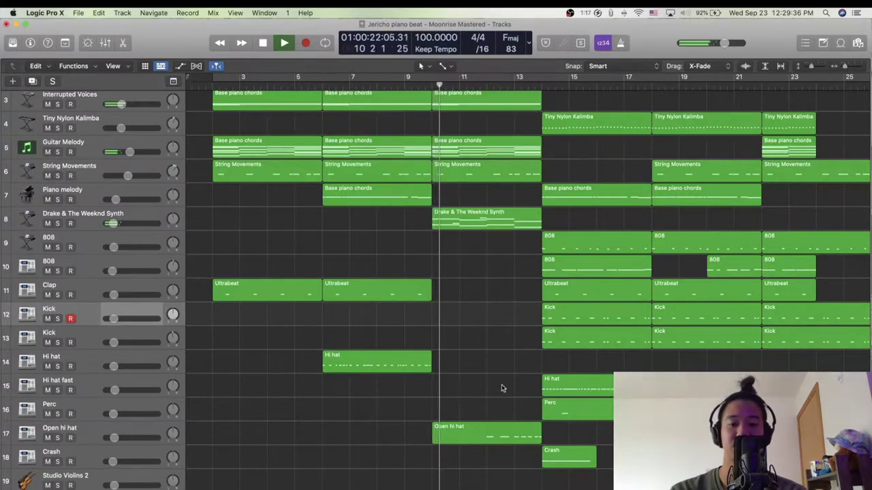
pyautogui.scroll(-1, 502, 384)
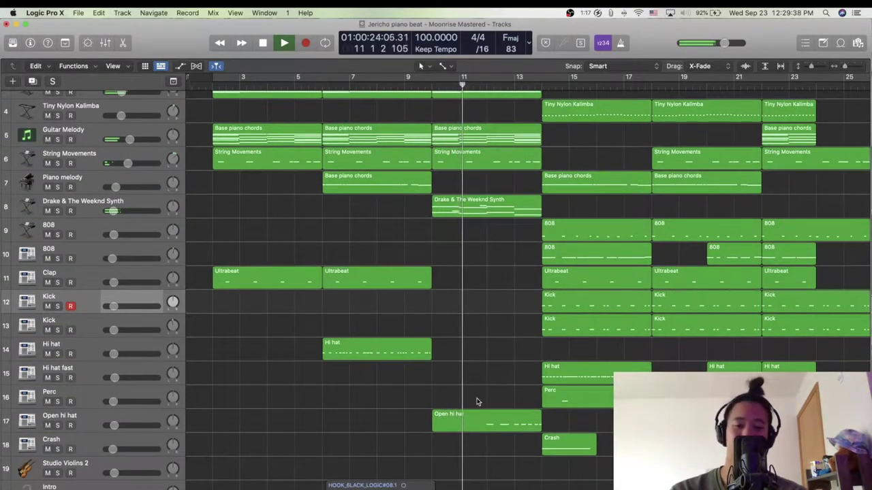
pyautogui.press('space')
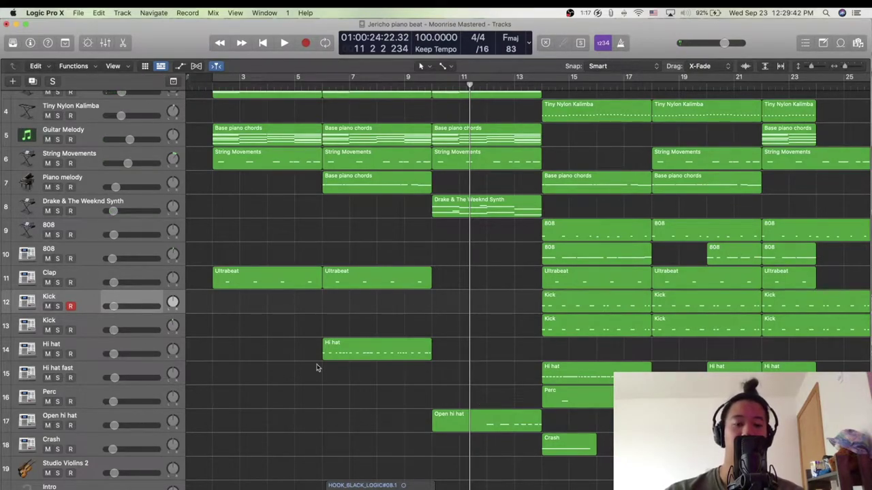
# Solo the Open hi hat track and audition it from bar 12
pyautogui.scroll(-1, 379, 374)
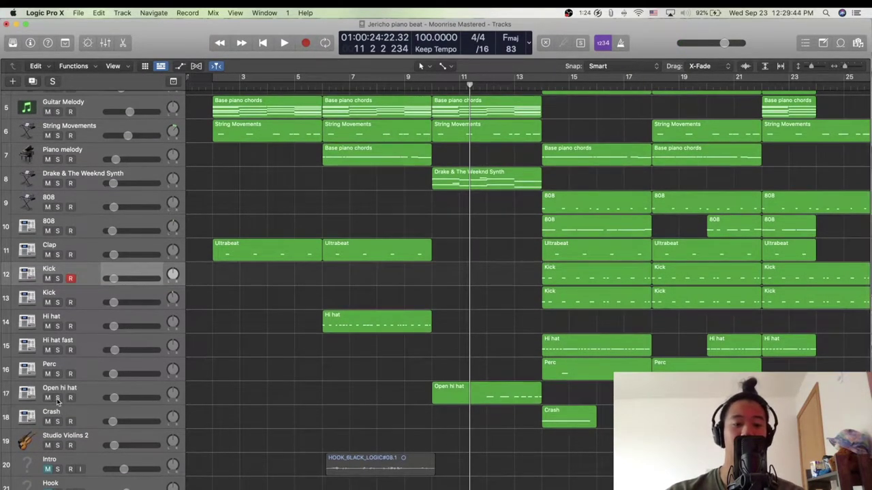
pyautogui.click(58, 399)
pyautogui.click(487, 87)
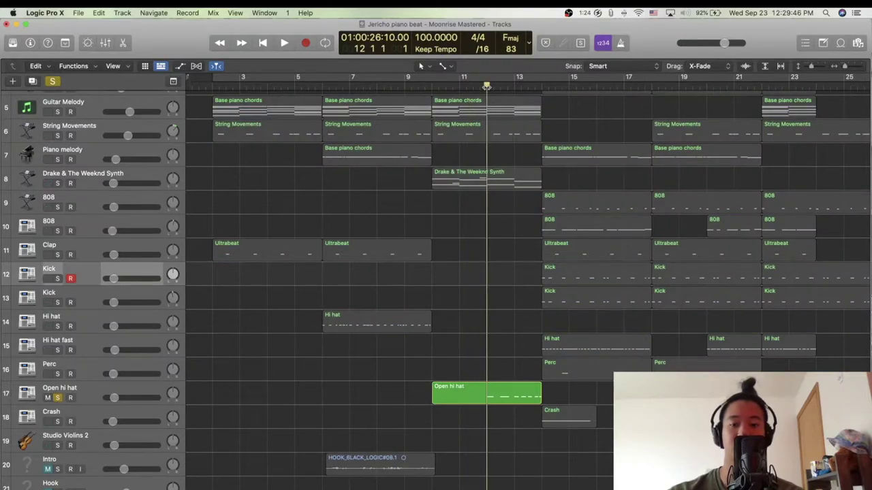
pyautogui.press('space')
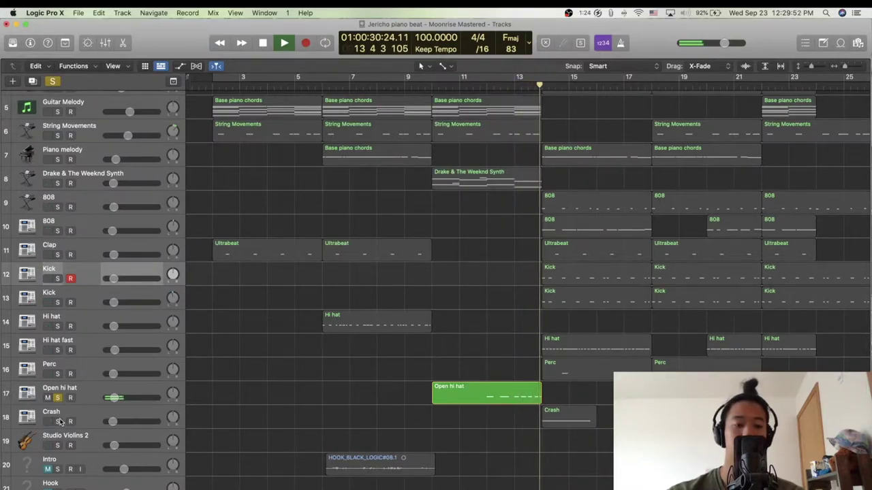
pyautogui.press('space')
pyautogui.press('space')
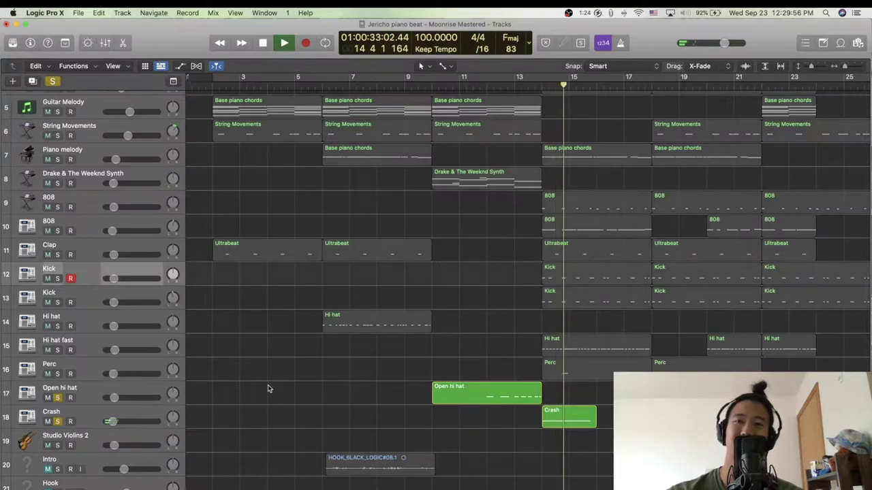
pyautogui.press('space')
# Unsolo the Open hi hat and Crash tracks, then mute Open hi hat
pyautogui.click(59, 398)
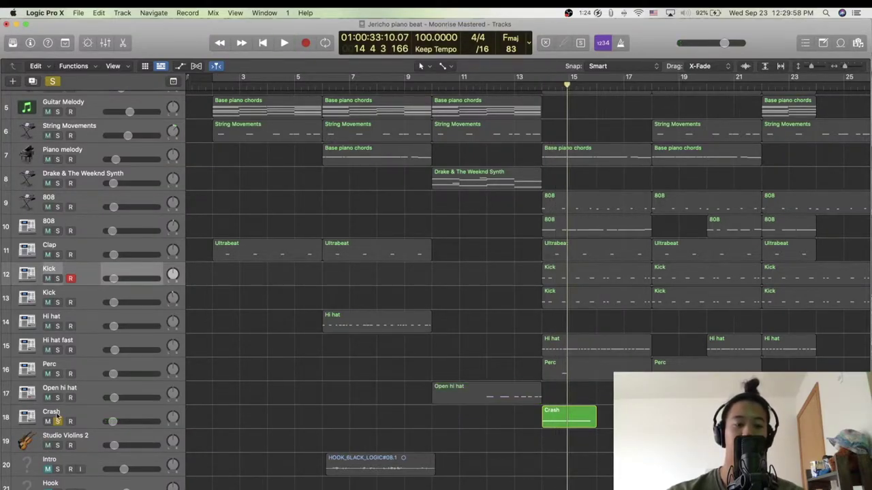
pyautogui.click(57, 420)
pyautogui.click(56, 421)
pyautogui.click(48, 397)
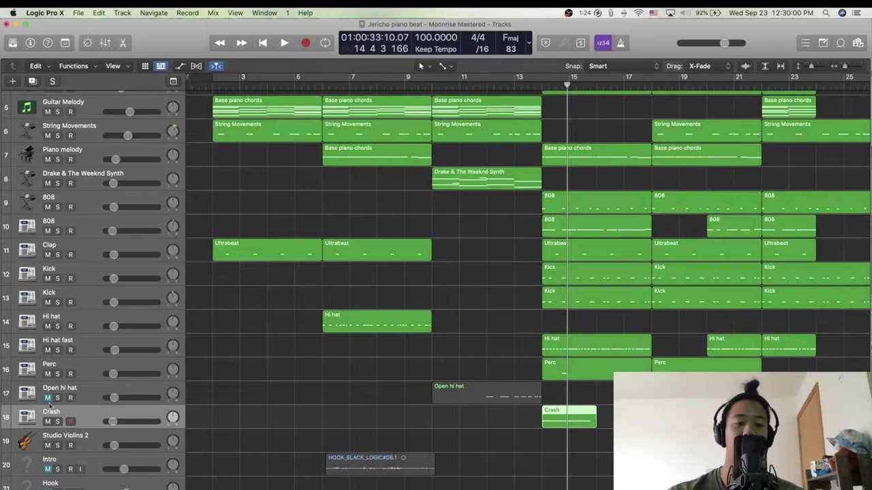
# Play from around bar 9, then unmute both Open hi hat and Crash
pyautogui.scroll(5, 382, 239)
pyautogui.click(419, 83)
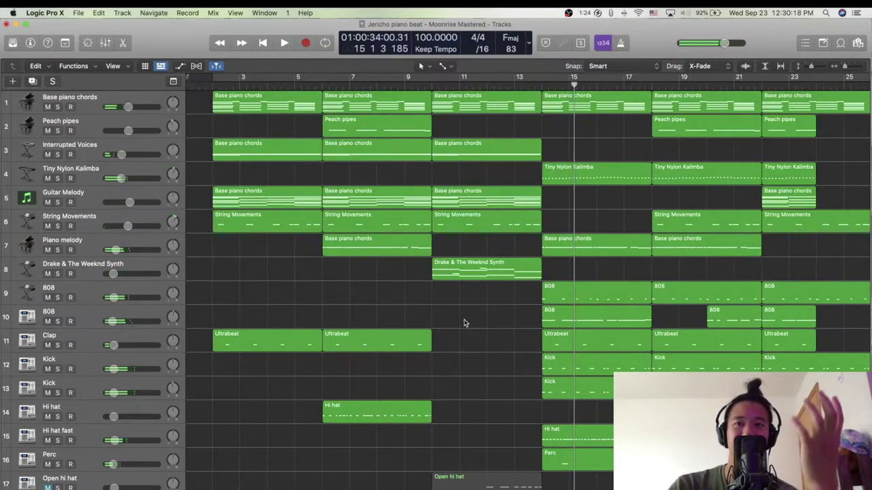
pyautogui.scroll(-3, 464, 323)
pyautogui.scroll(-2, 464, 323)
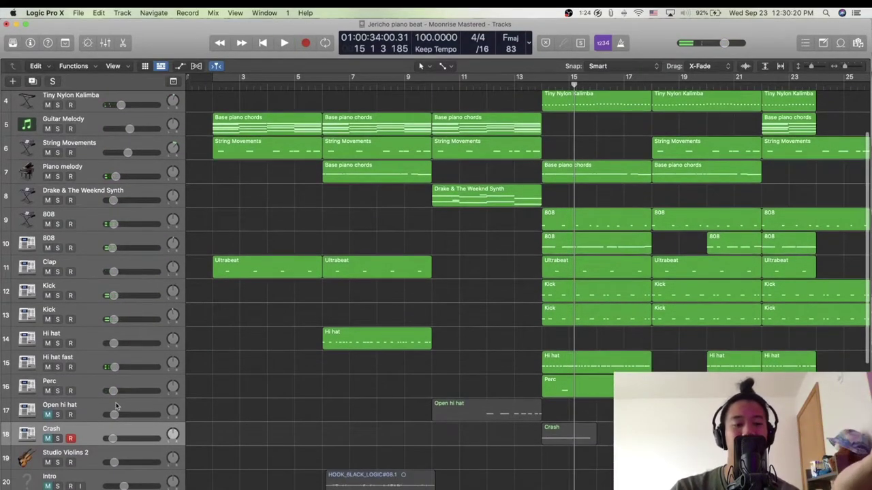
pyautogui.moveTo(48, 415); pyautogui.dragTo(47, 438)
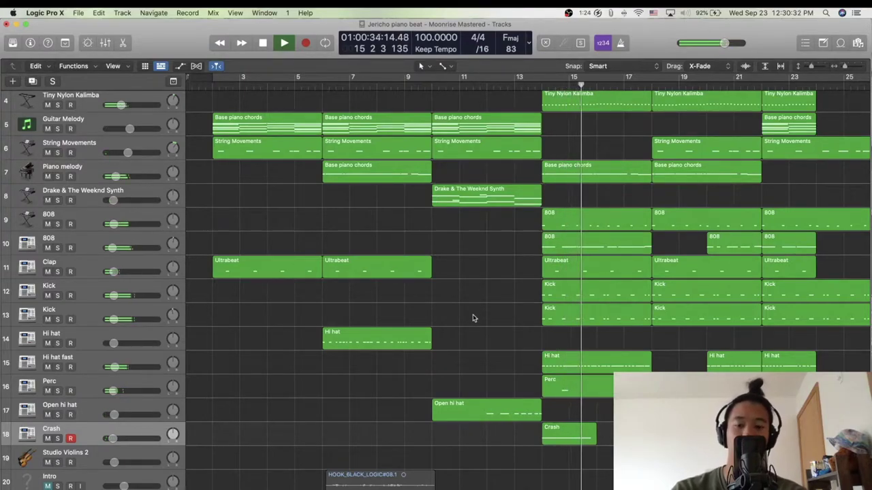
pyautogui.click(147, 409)
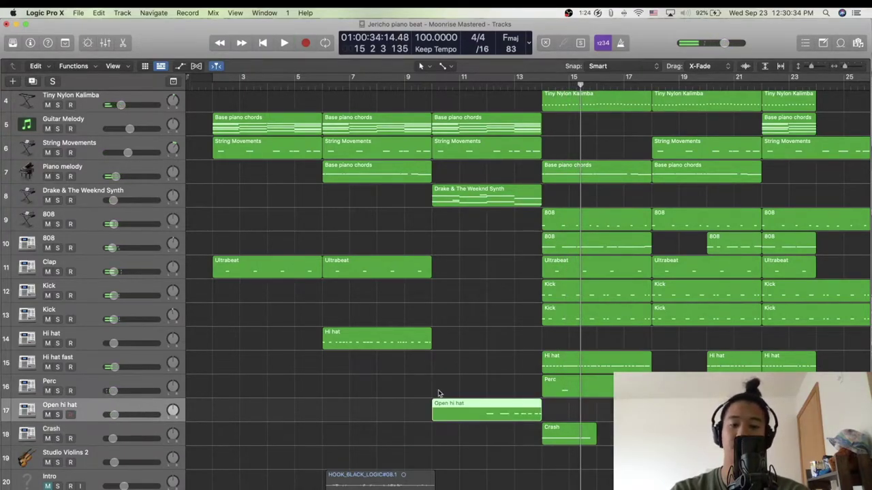
pyautogui.click(487, 373)
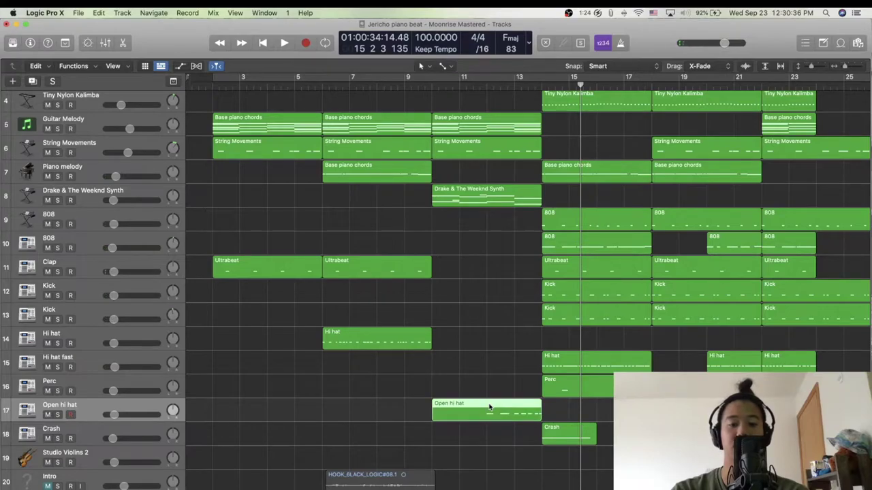
pyautogui.click(123, 43)
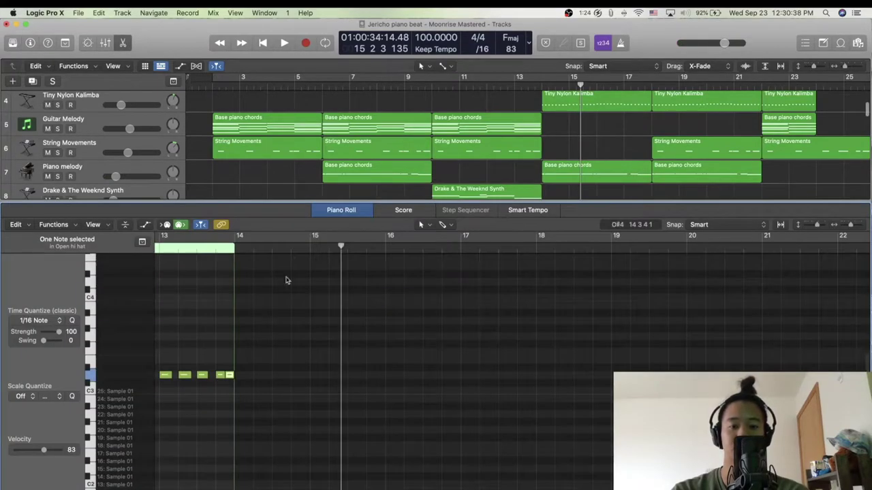
pyautogui.hscroll(-5, 191, 303)
pyautogui.click(240, 251)
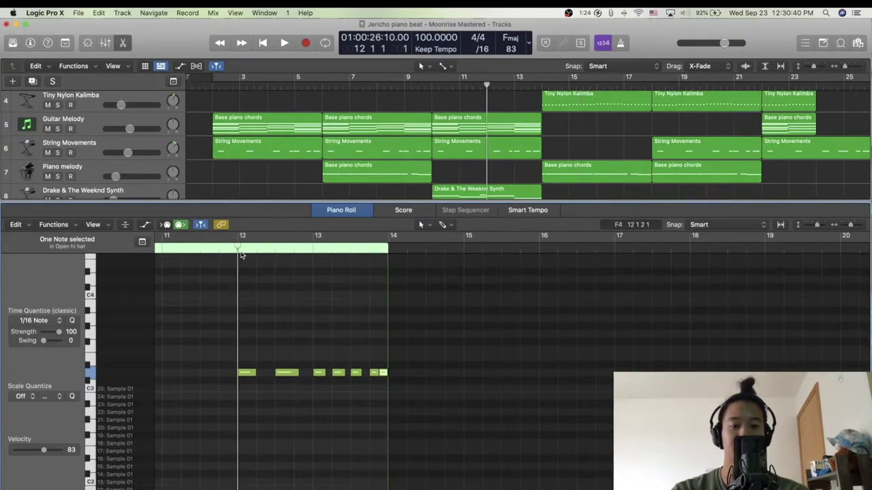
pyautogui.scroll(-3, 276, 293)
pyautogui.press('space')
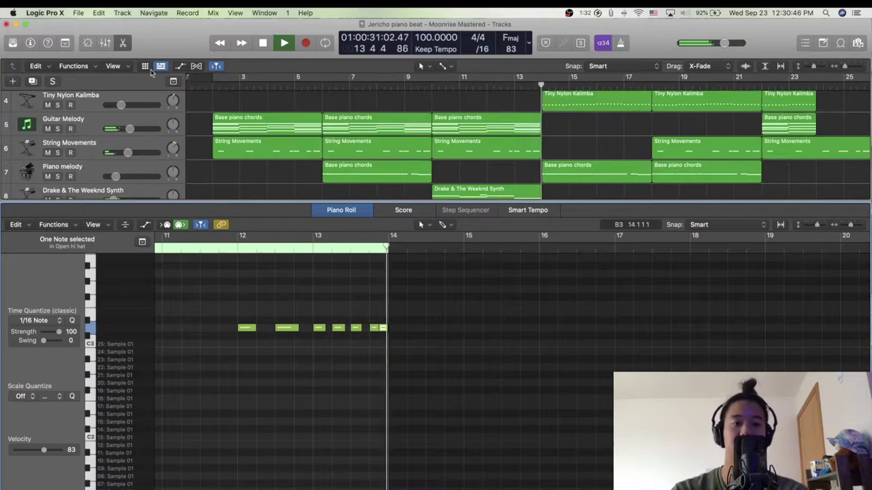
pyautogui.click(123, 43)
pyautogui.press('space')
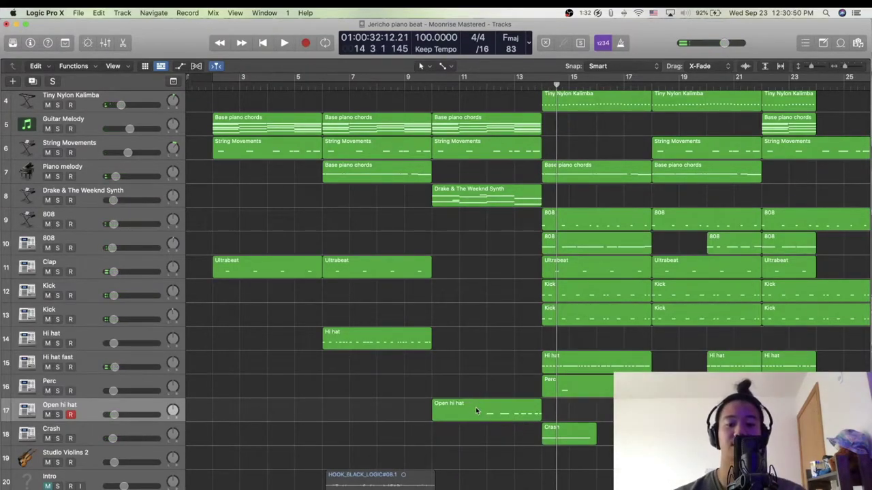
# Copy the Open hi hat region from track 17 onto the Kick track at bar 10
pyautogui.moveTo(482, 413); pyautogui.dragTo(481, 300)
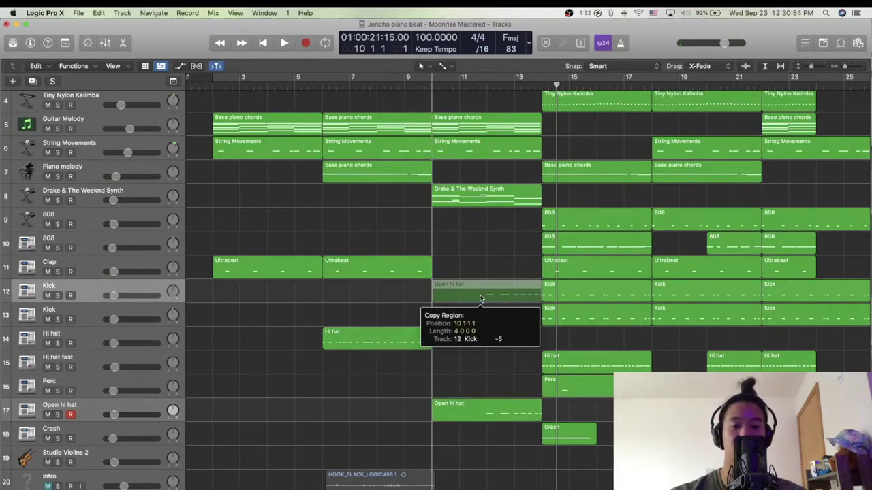
pyautogui.moveTo(480, 300); pyautogui.dragTo(480, 300)
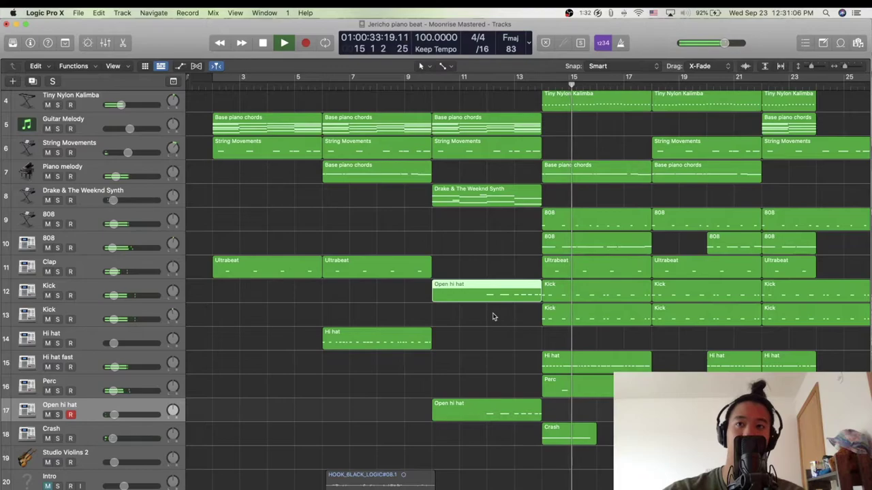
pyautogui.scroll(3, 497, 313)
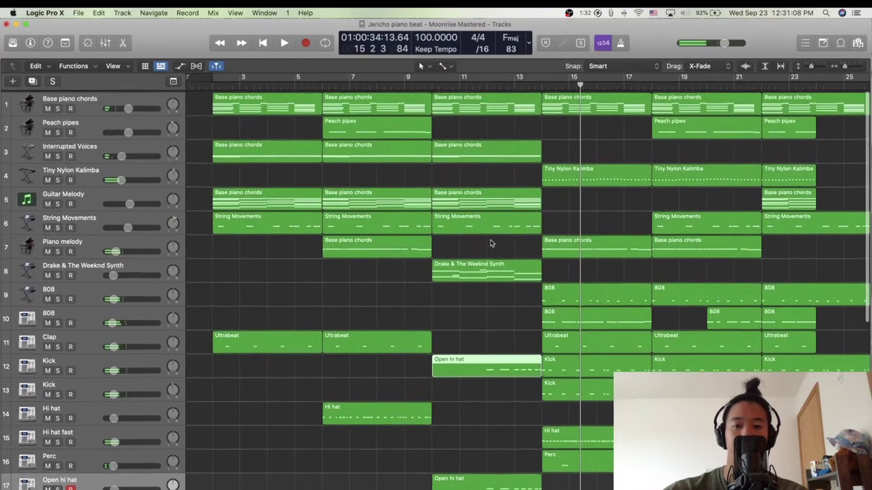
pyautogui.scroll(-3, 482, 201)
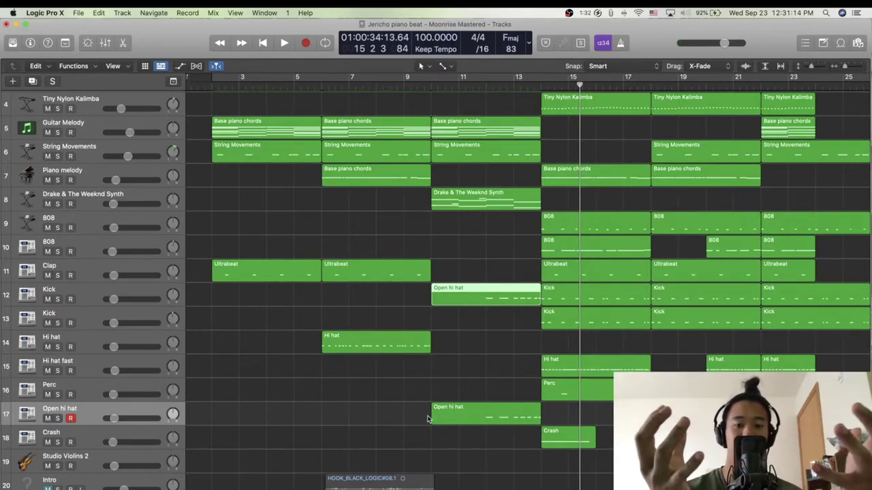
pyautogui.click(500, 410)
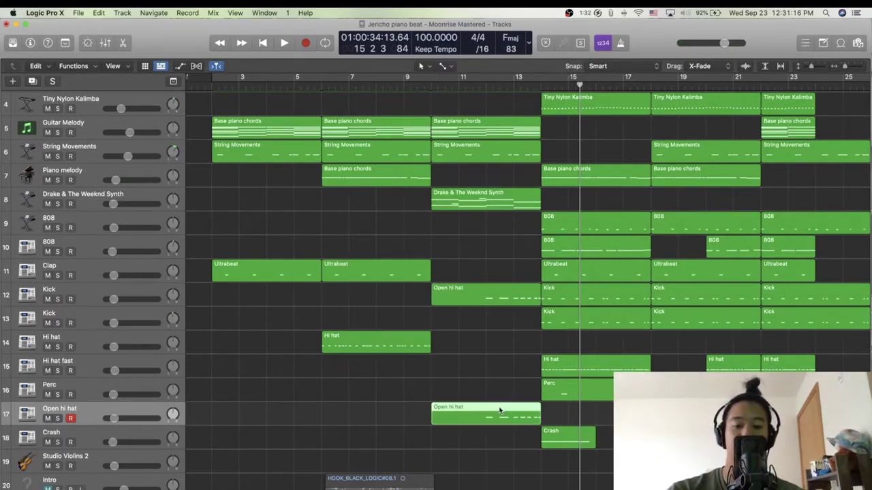
pyautogui.click(566, 448)
pyautogui.hscroll(3, 564, 437)
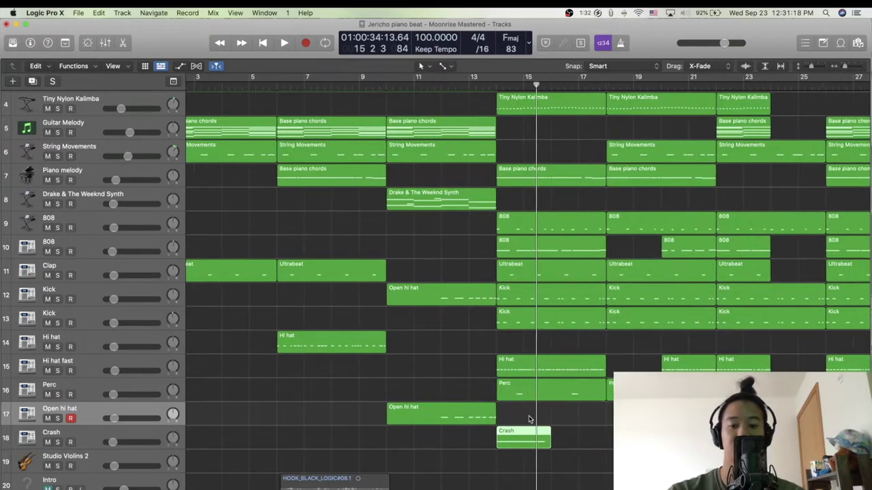